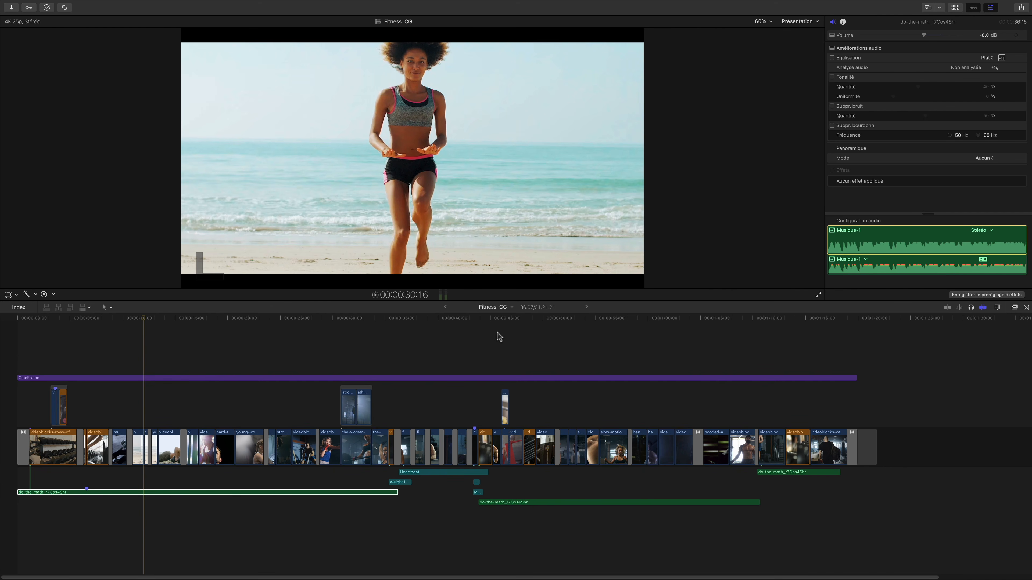
Play back the Fitness CG montage from about 13 seconds to check its sound.
left_click(493, 334)
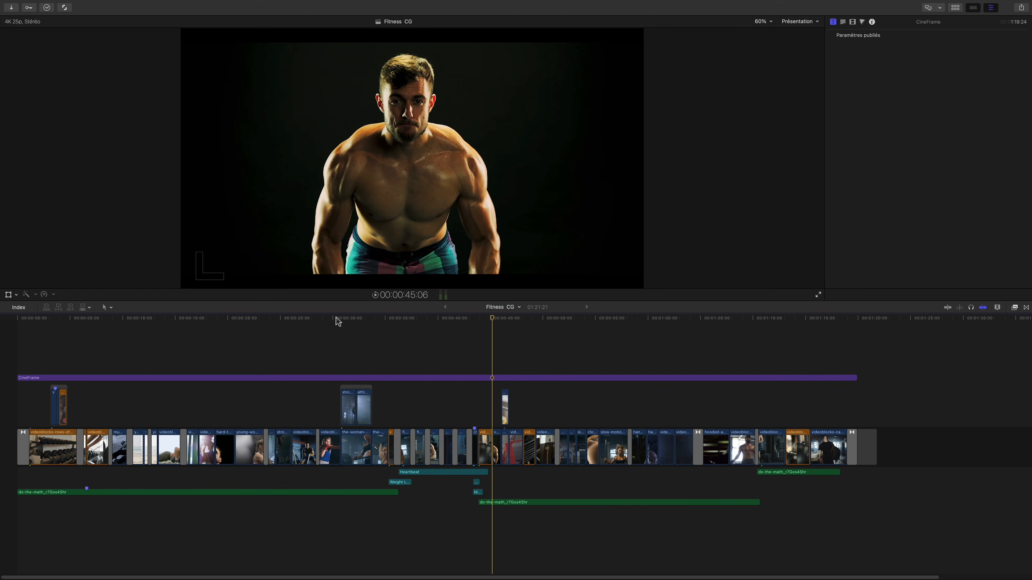
left_click_drag(334, 321, 215, 319)
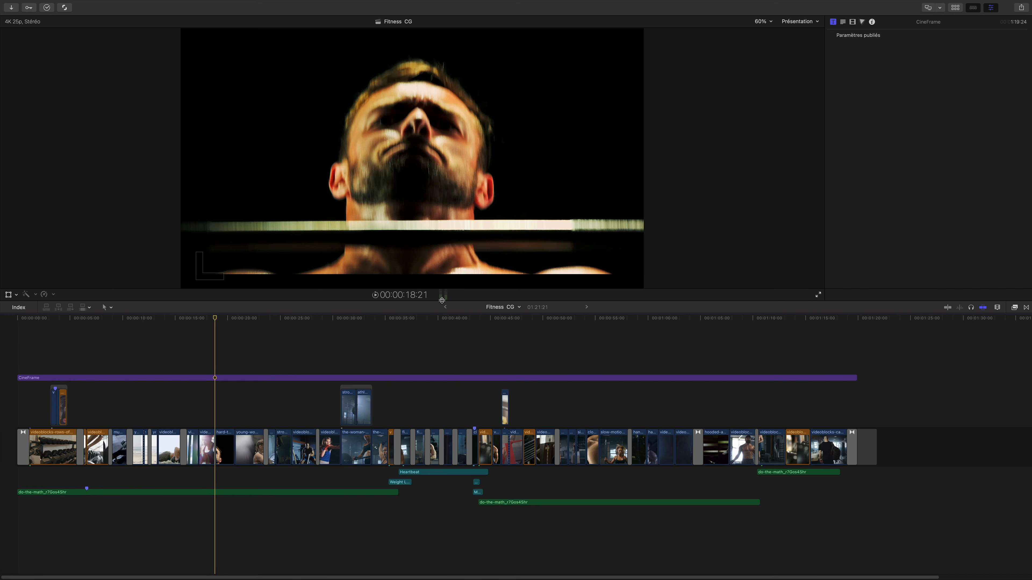
left_click(155, 320)
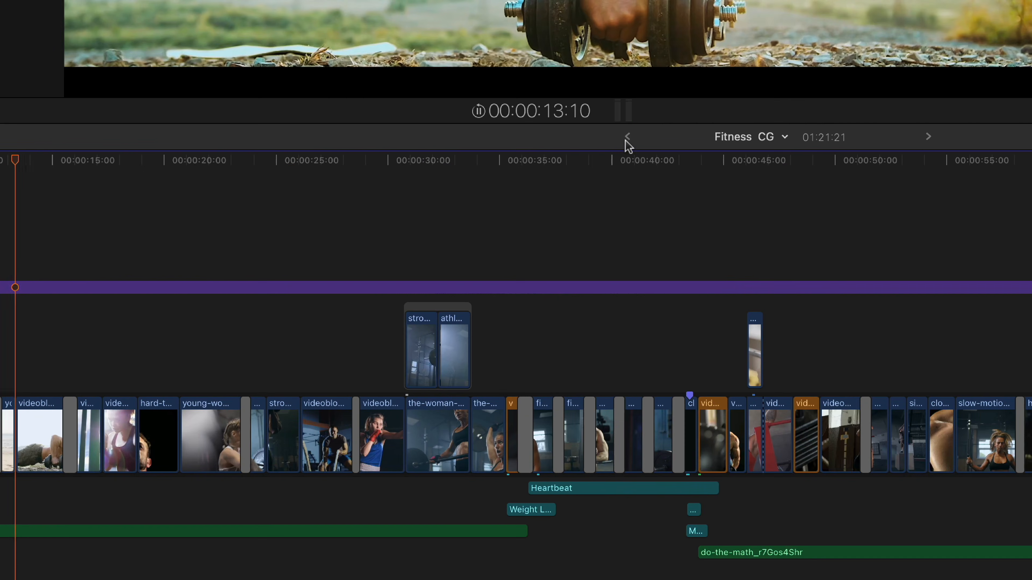
key("space")
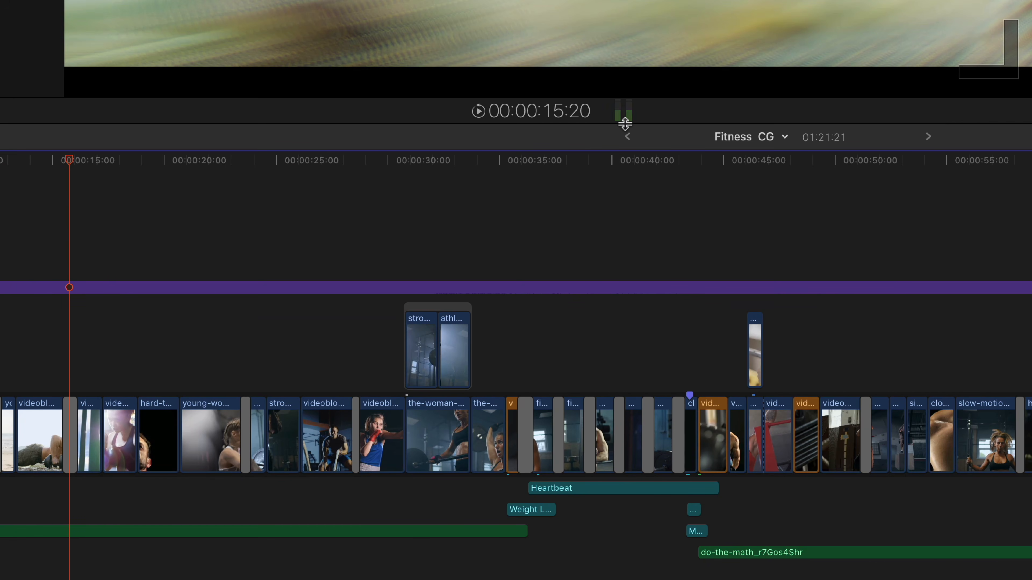
key("space")
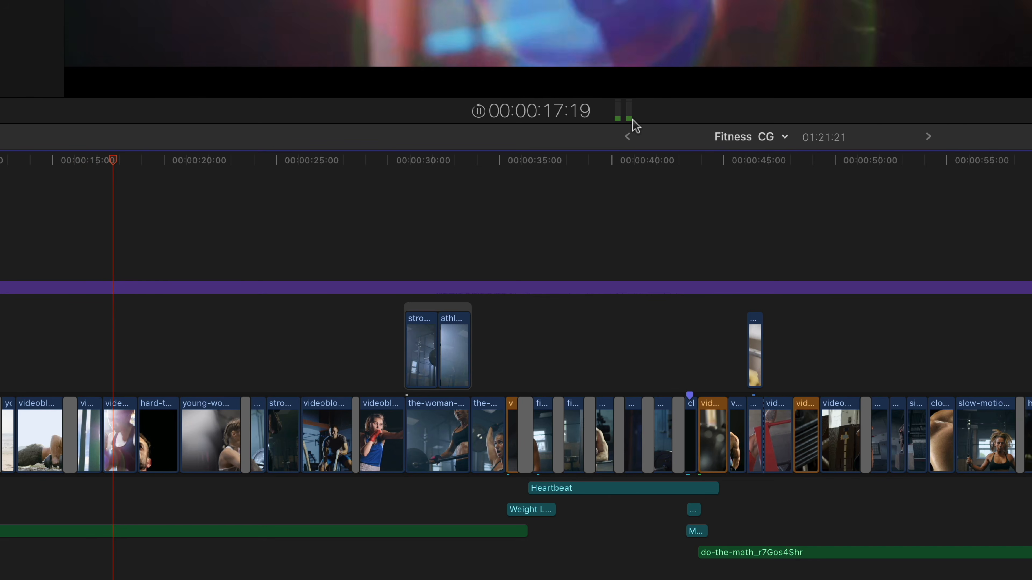
key("space")
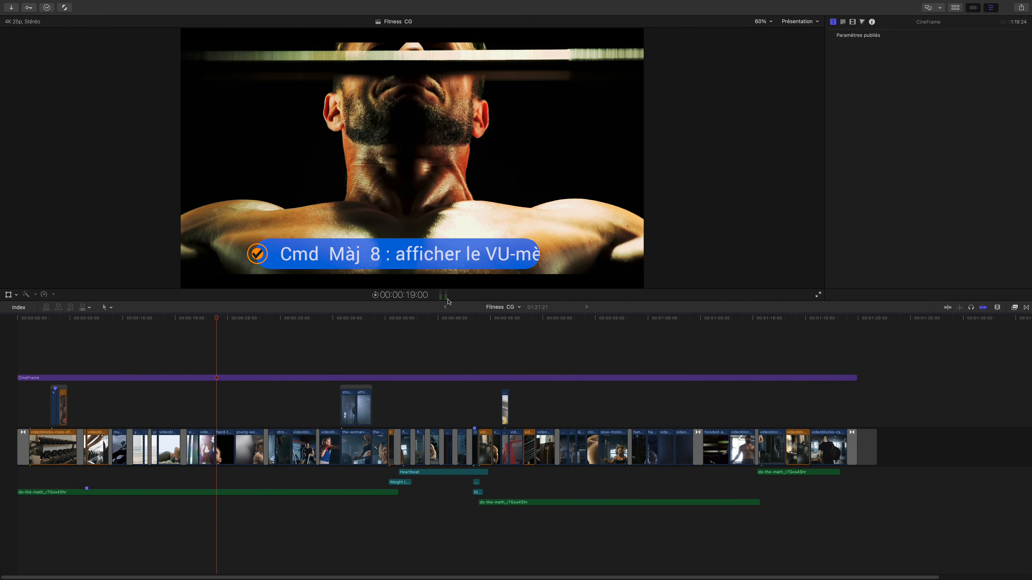
Show the audio meters and display the timeline clips with large audio waveforms only.
key("cmd+shift+8")
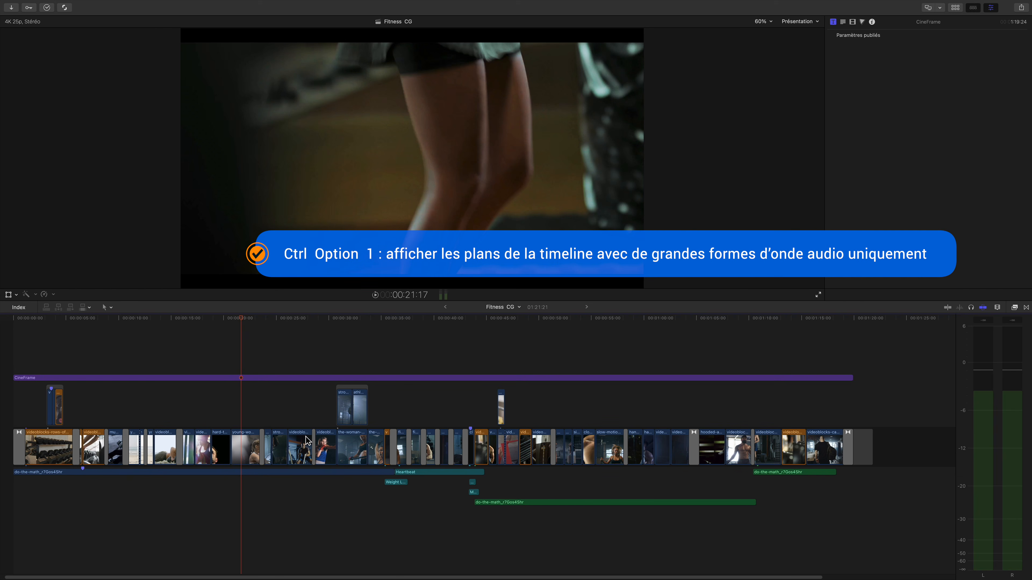
key("ctrl+alt+1")
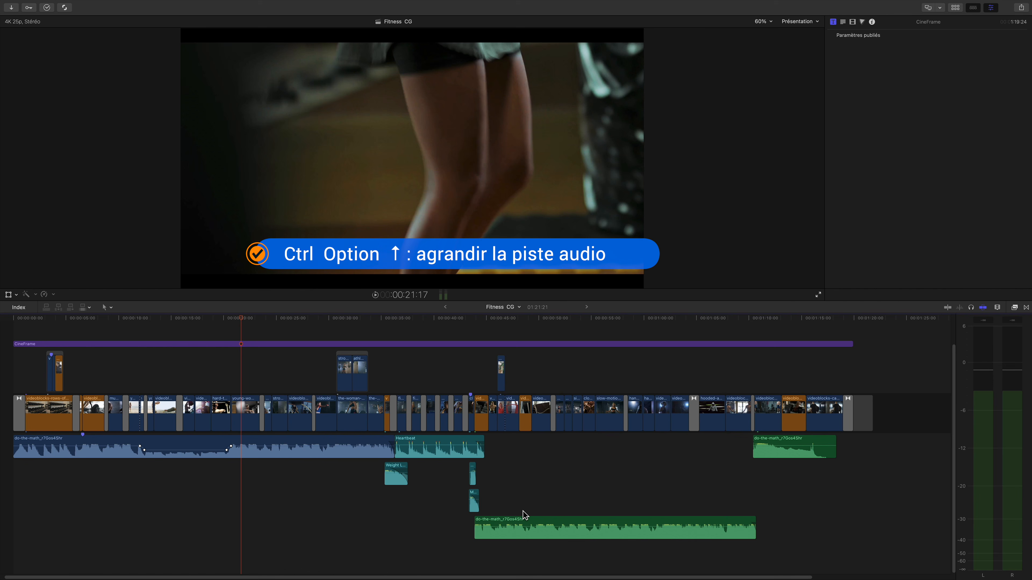
key("ctrl+alt+Up")
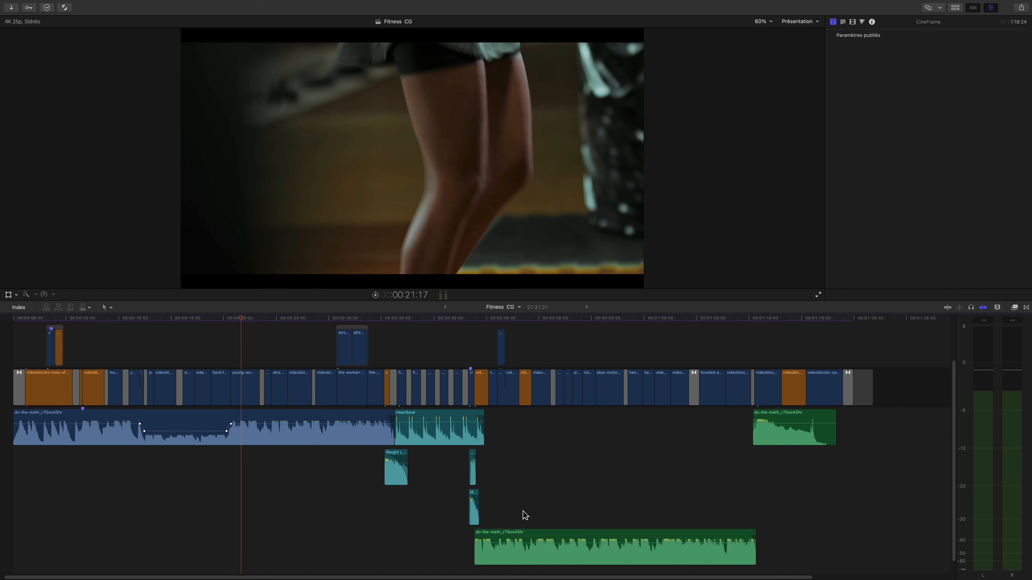
key("ctrl+alt+Down")
key("ctrl+alt+Down")
key("ctrl+alt+Down")
key("ctrl+alt+Down")
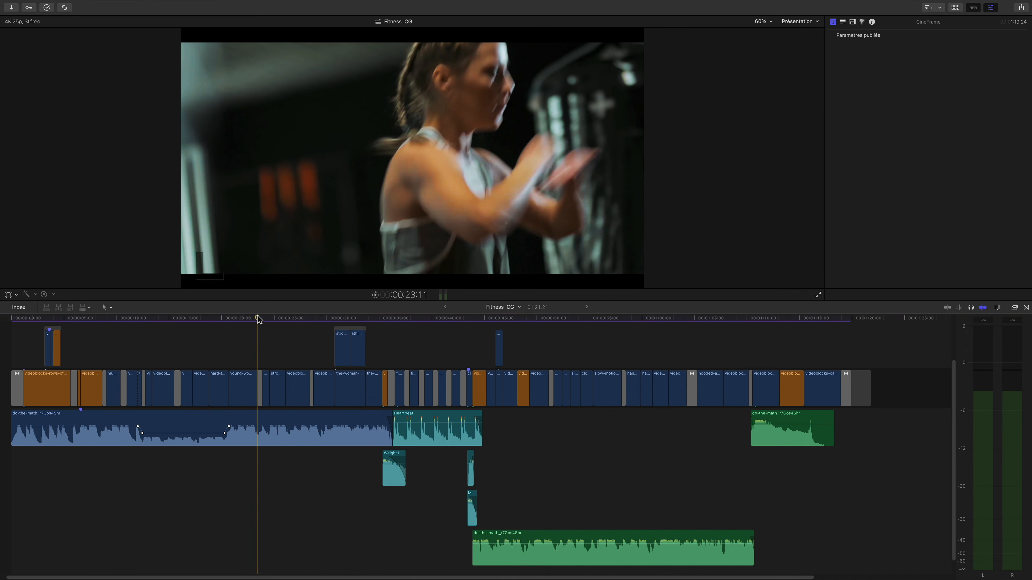
Lower the volume of the first do-the-math music clip to -11 dB in 1 dB increments.
left_click(295, 421)
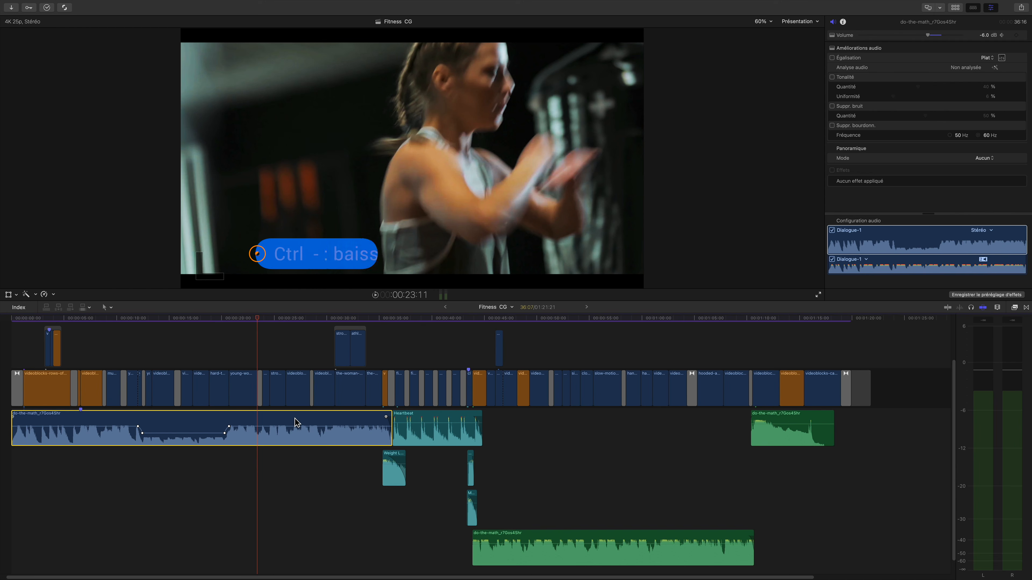
key("ctrl+minus")
key("ctrl+minus")
key("ctrl+minus")
key("ctrl+minus")
key("ctrl+minus")
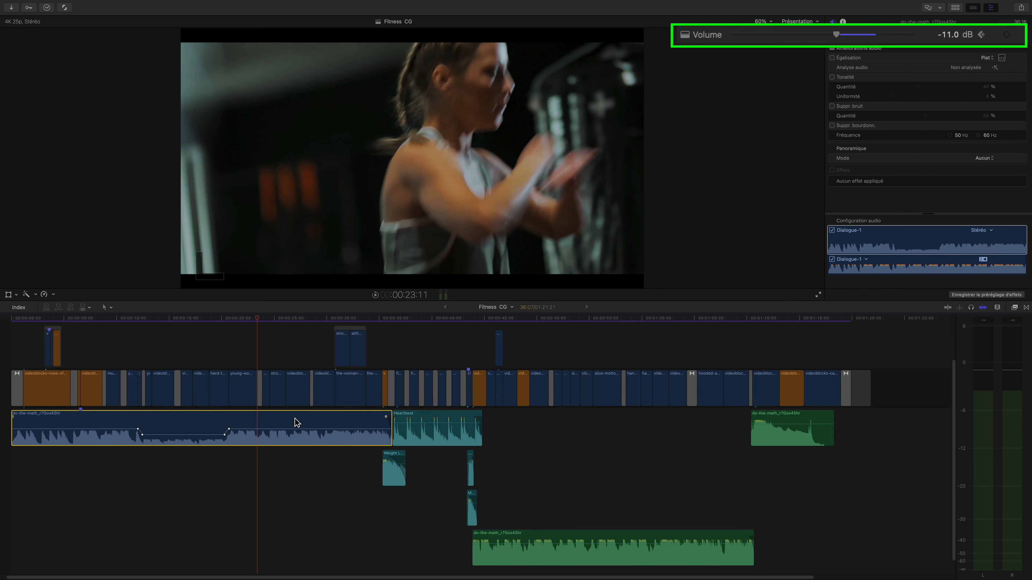
Raise the first music clip's volume to -4 dB and settle it at -5 dB.
key("ctrl+plus")
key("ctrl+plus")
key("ctrl+plus")
key("ctrl+plus")
key("ctrl+plus")
key("ctrl+plus")
key("ctrl+plus")
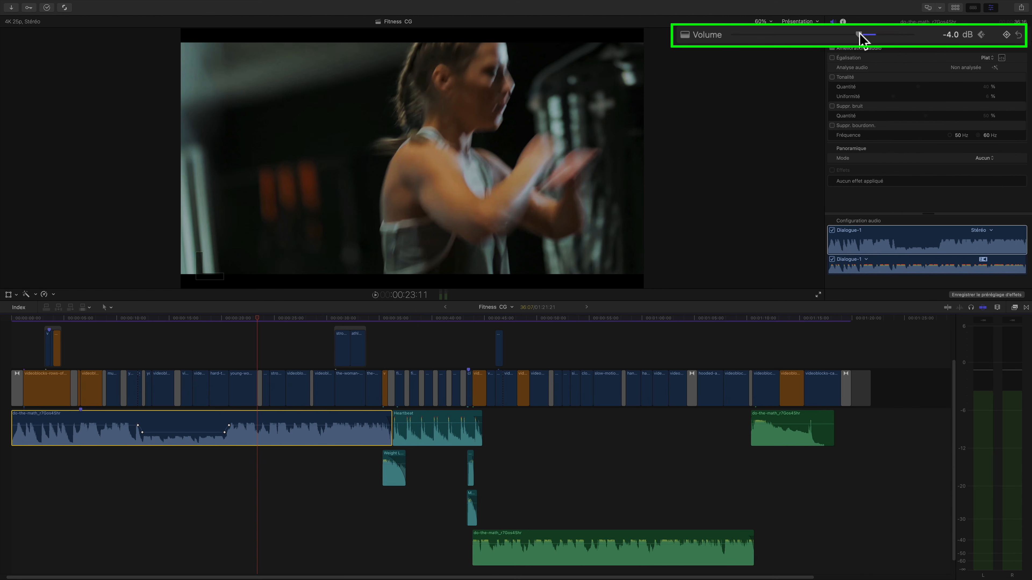
key("End")
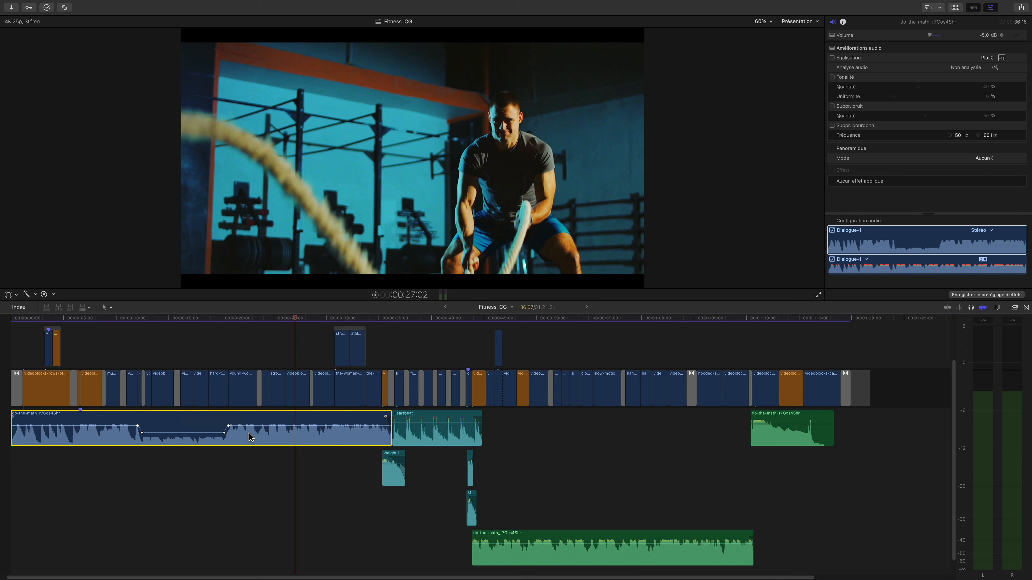
Apply relative volume adjustments of +3 dB and -8 dB to the first music clip.
key("ctrl+l")
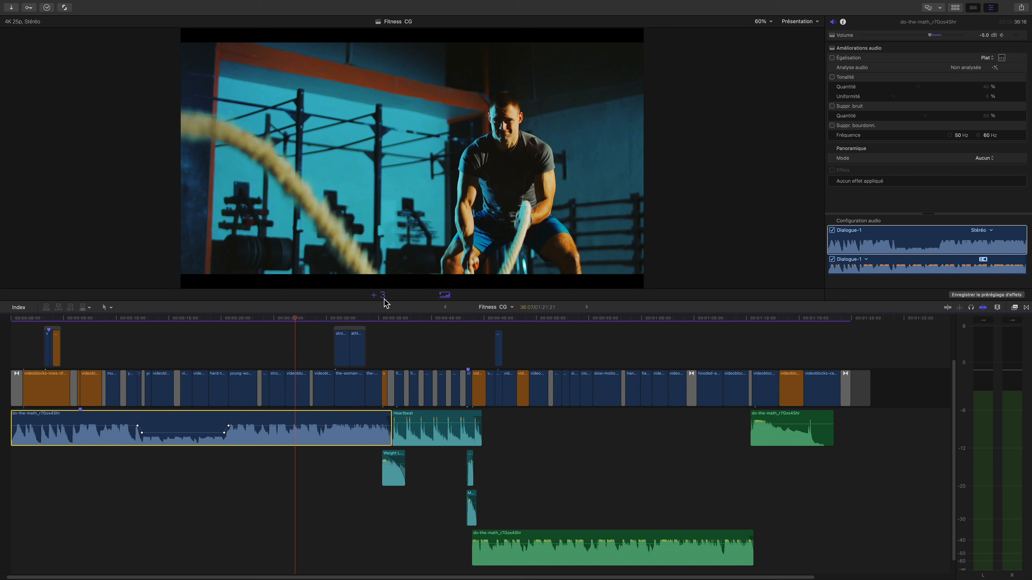
key("Return")
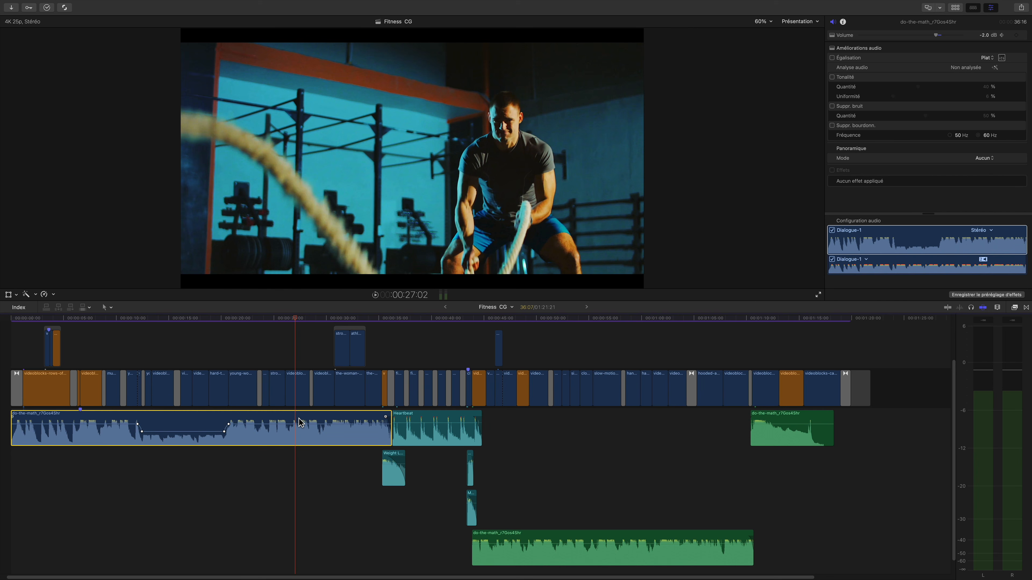
key("ctrl+l")
type("-")
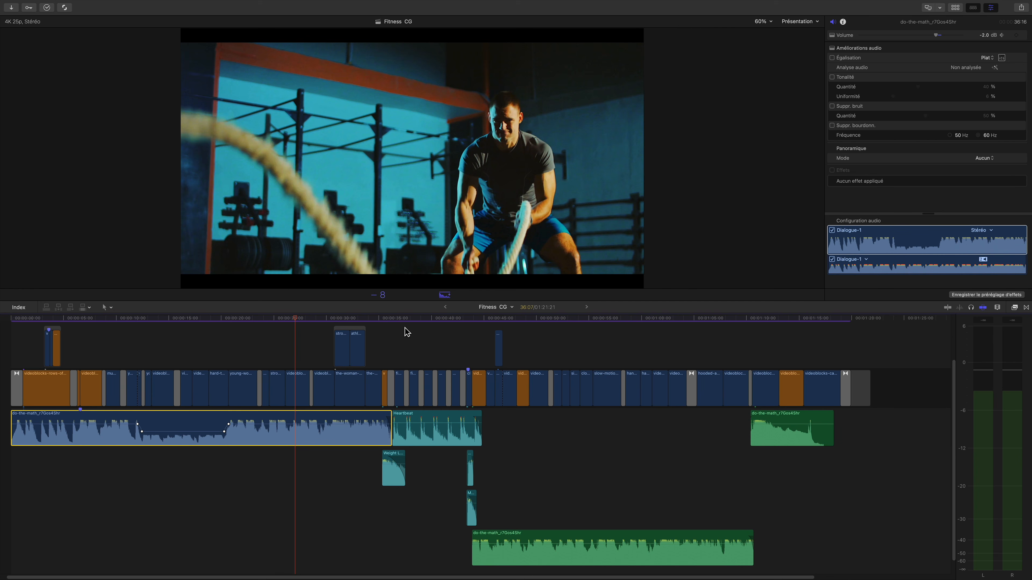
key("Return")
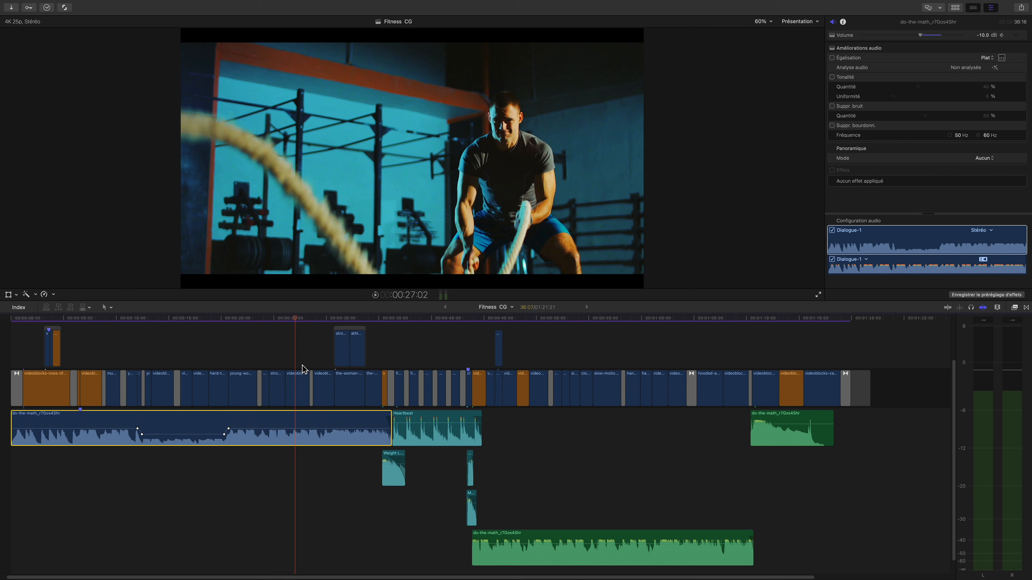
Set the first music clip's absolute volume to 5 dB across its whole length.
mouse_move(278, 429)
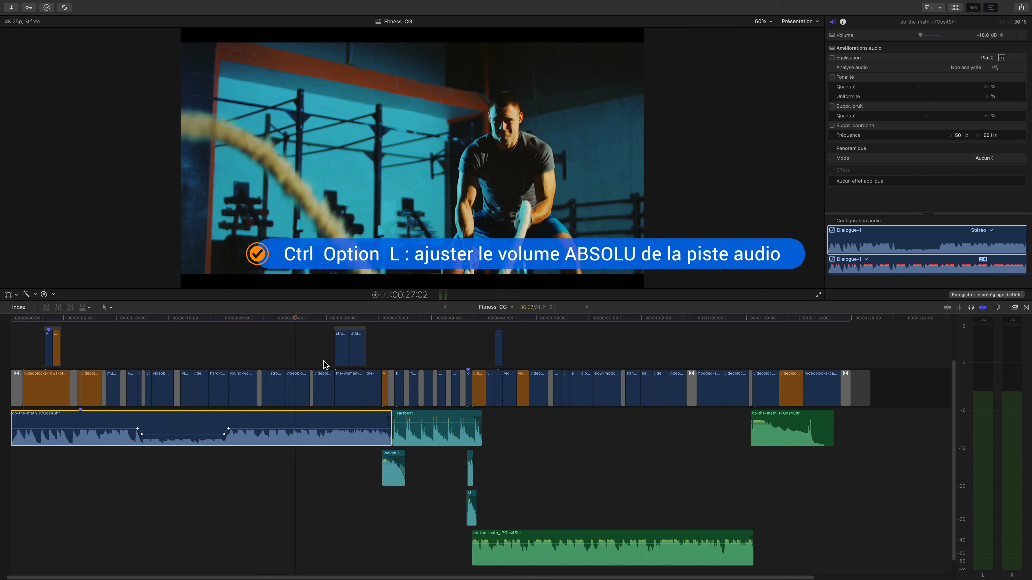
key("ctrl+alt+l")
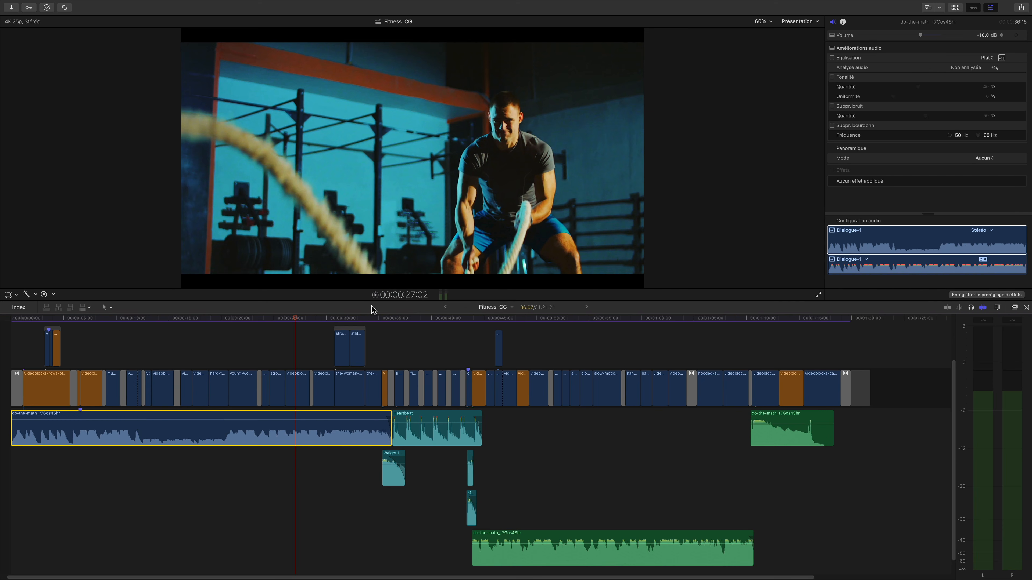
key("Return")
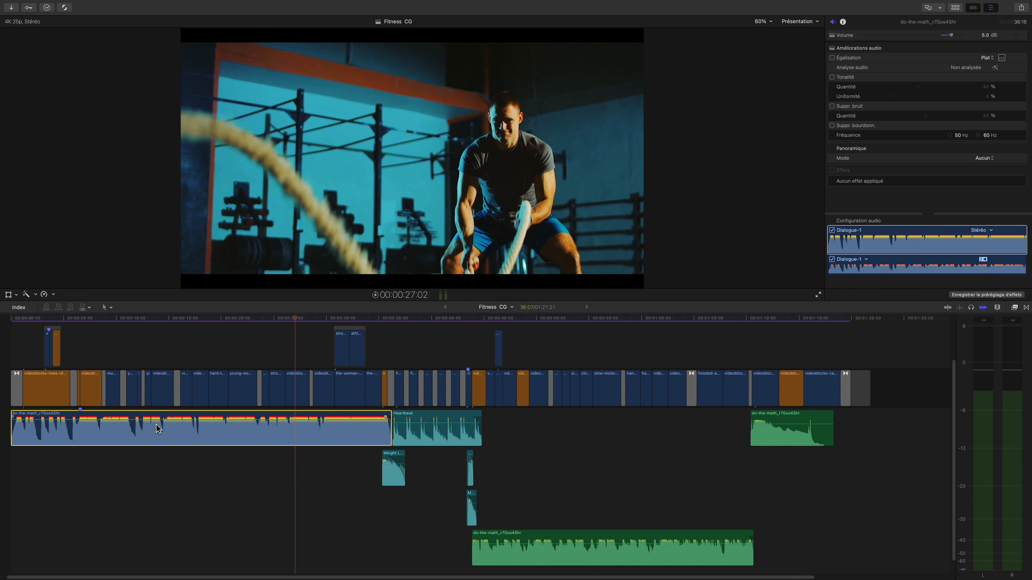
Set the first music clip's absolute volume to -8 dB.
mouse_move(211, 420)
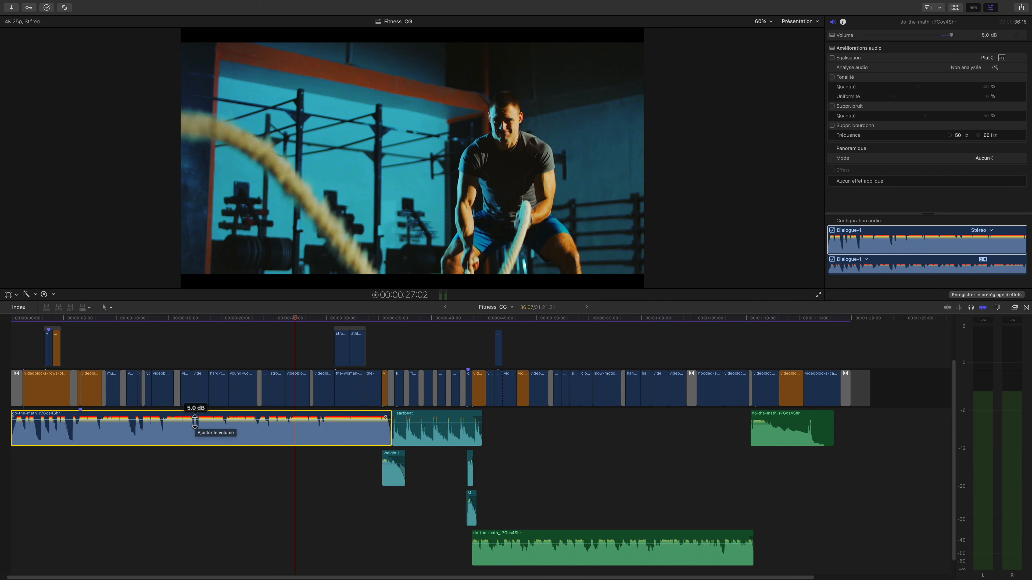
key("ctrl+l")
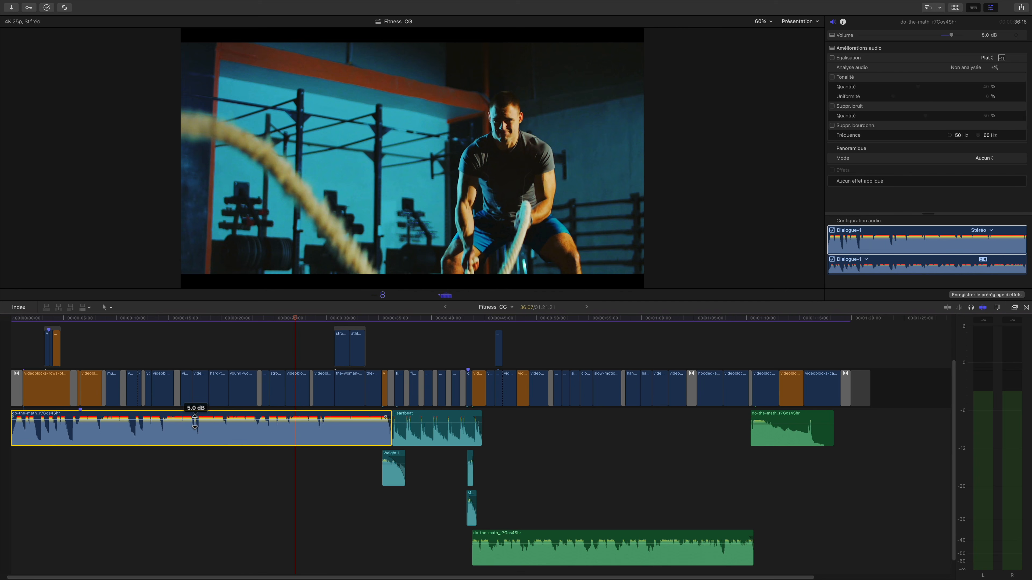
type("-8")
key("Return")
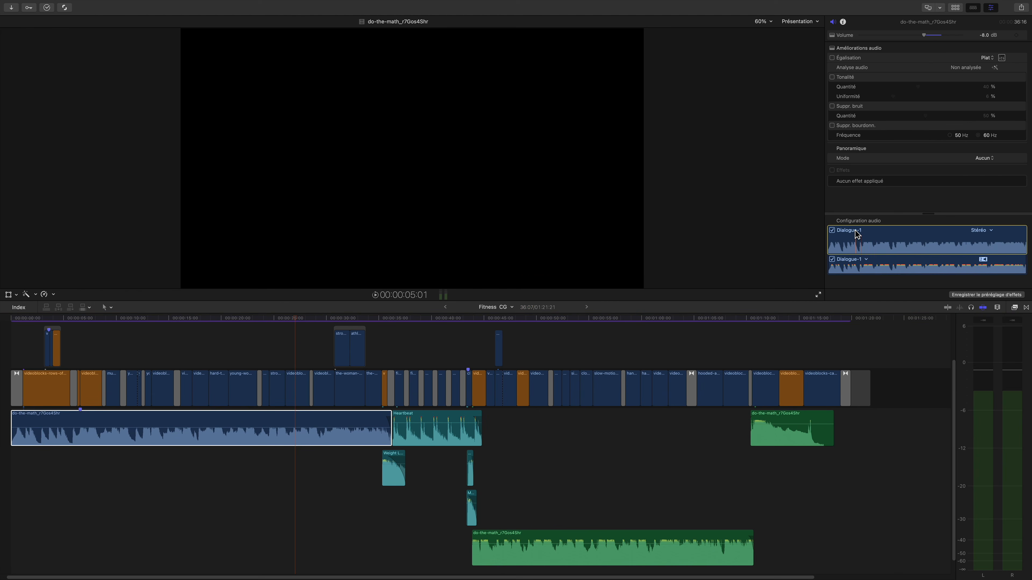
Play the montage from about 15 seconds and assign the Musique audio role to the first music clip.
left_click(171, 320)
key("space")
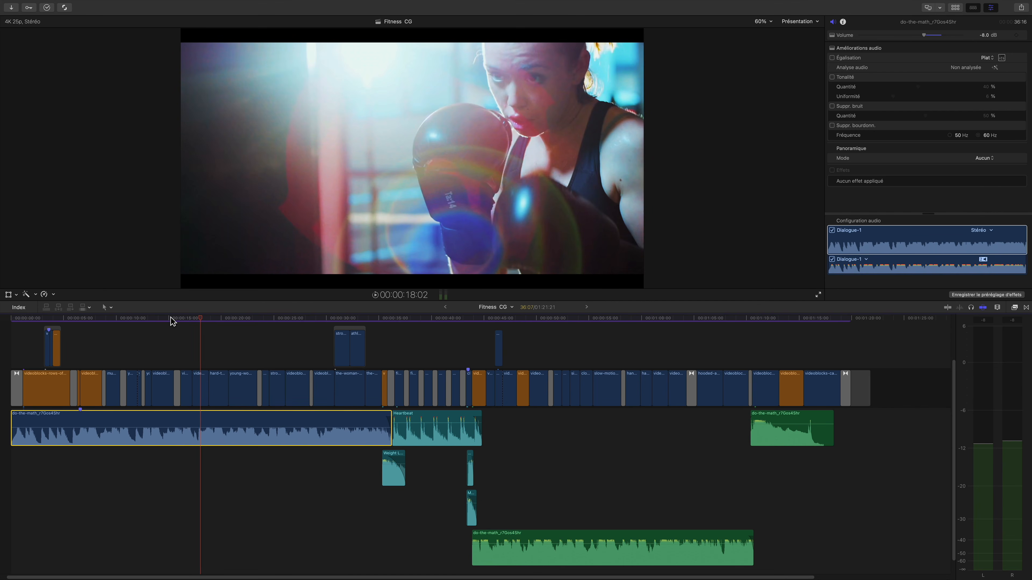
key("ctrl+alt+m")
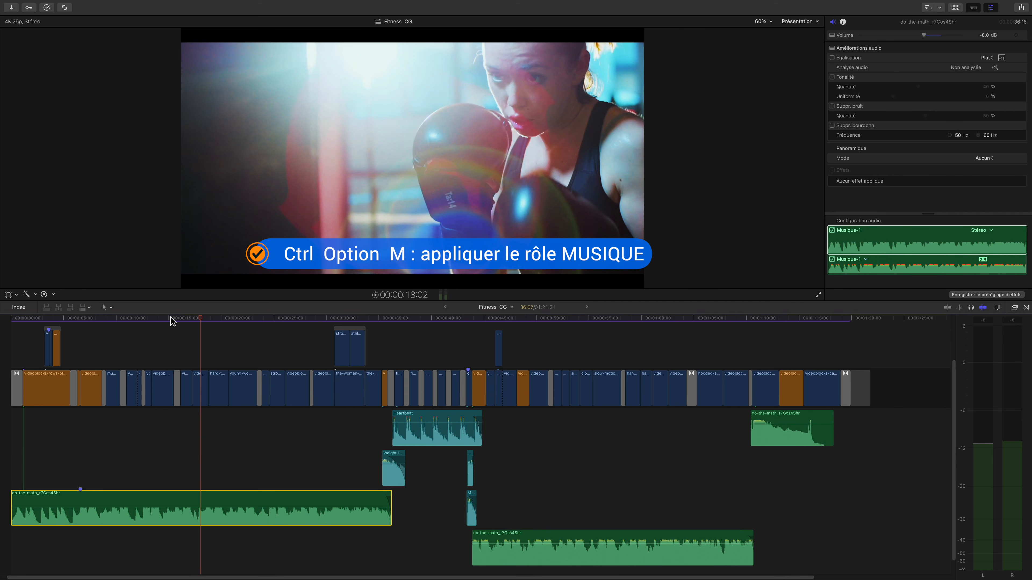
left_click(885, 228)
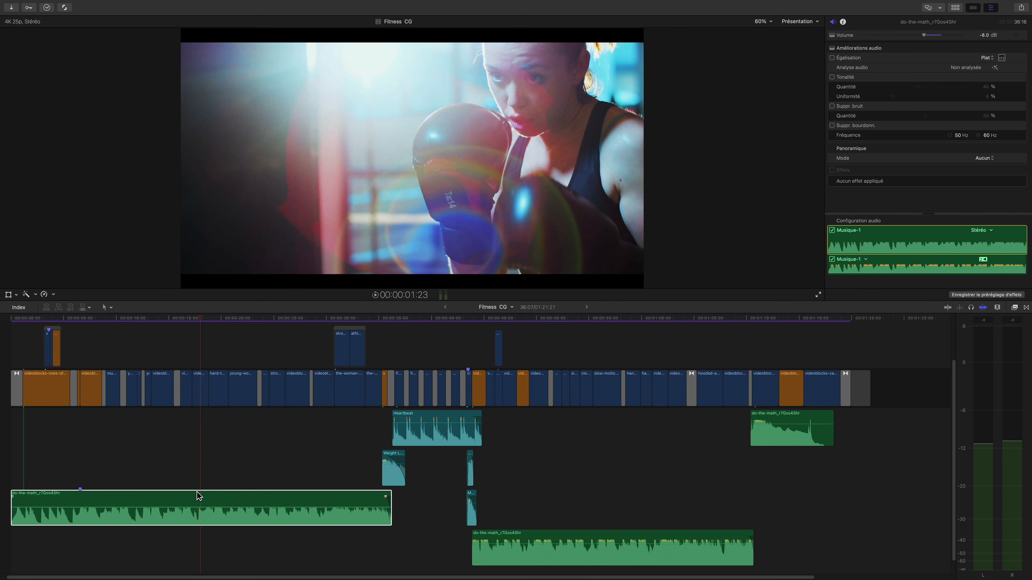
Review the audio roles that can be assigned to the first music clip.
right_click(221, 495)
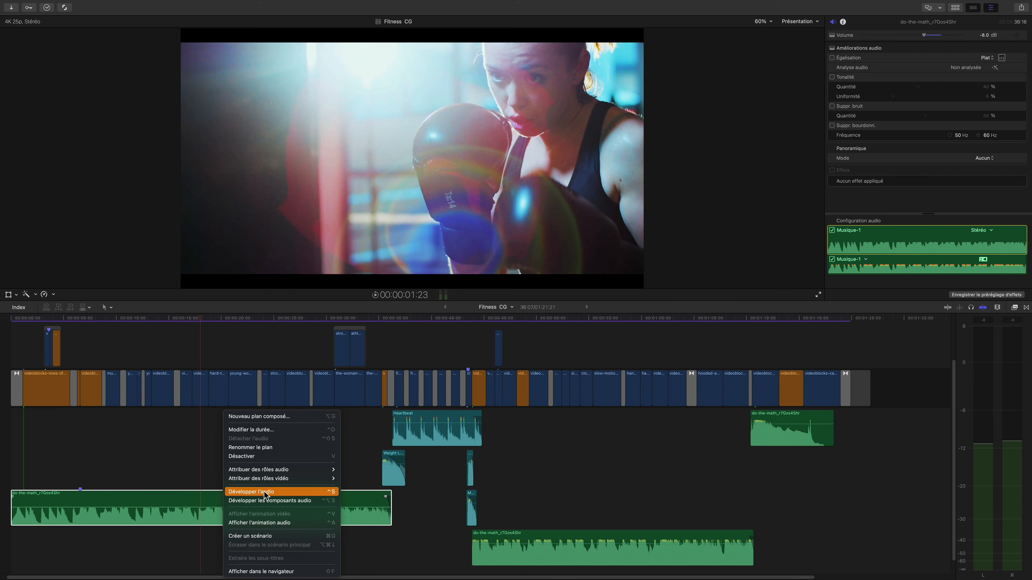
mouse_move(273, 469)
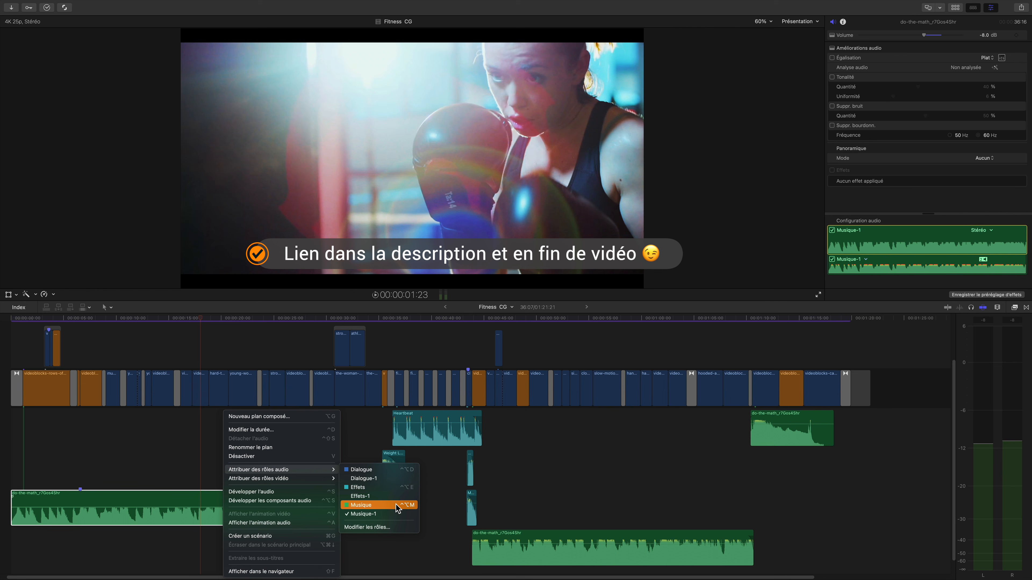
left_click(19, 309)
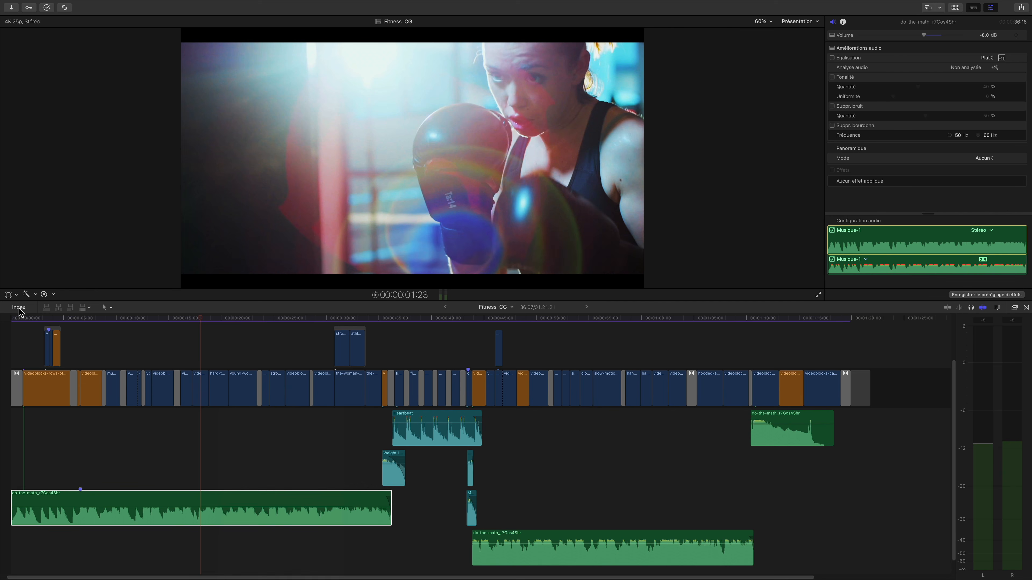
Display the audio lanes from the timeline index's roles, hide them again and close the index.
left_click(19, 308)
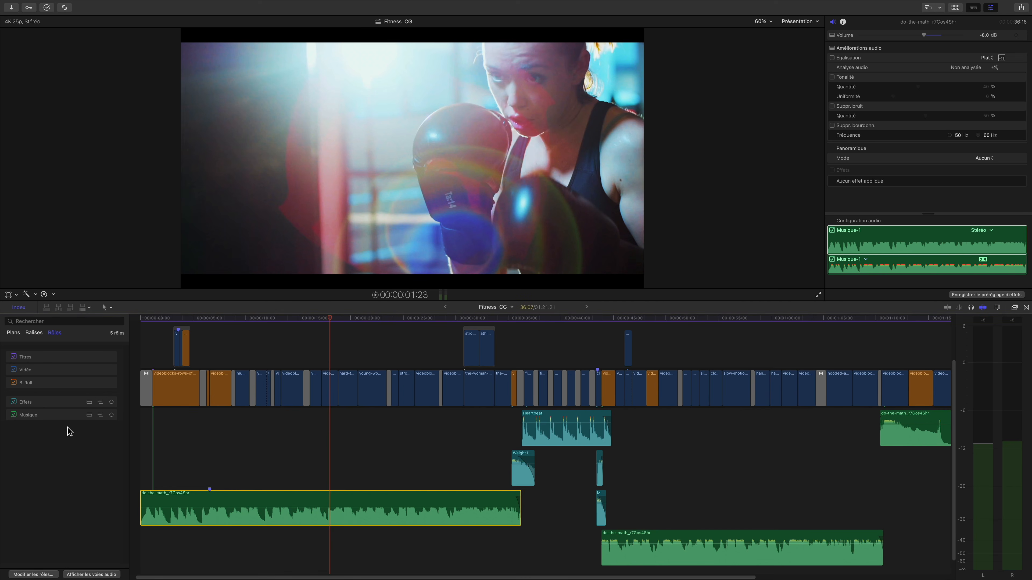
left_click(99, 574)
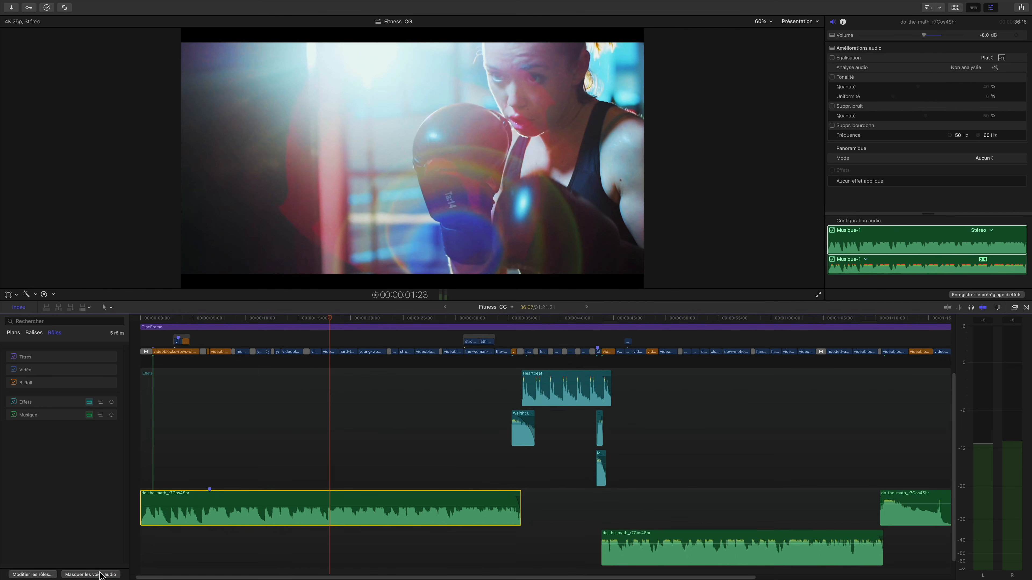
left_click(101, 574)
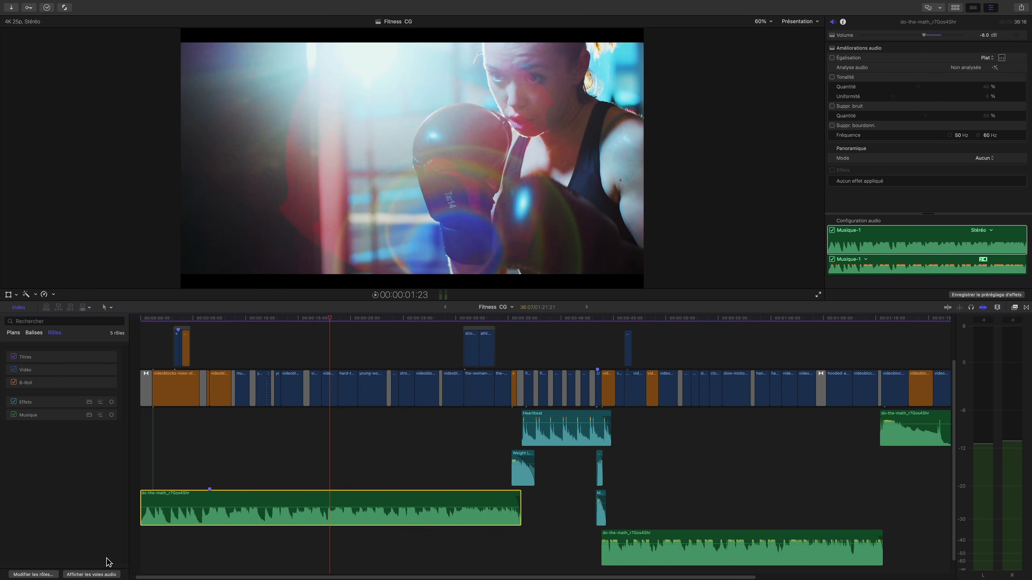
left_click(17, 308)
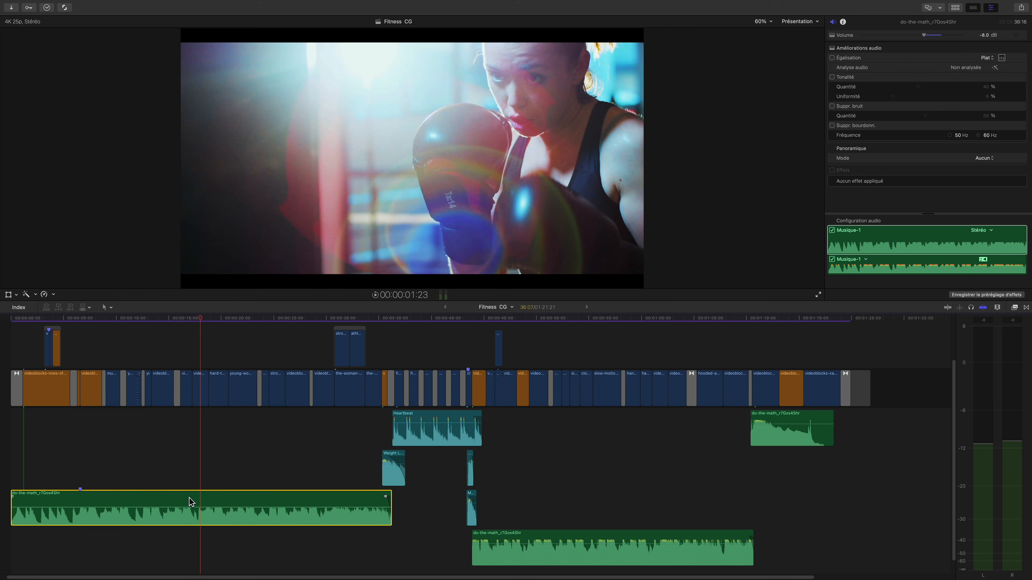
Assign the Dialogue role to the first music clip and show the timeline's audio lanes by role.
key("ctrl+alt+d")
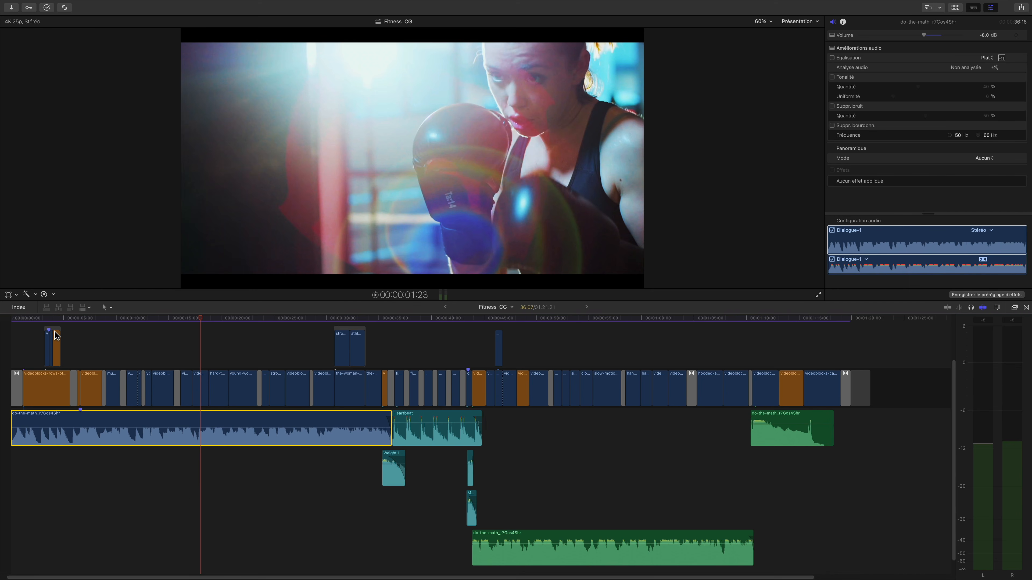
left_click(21, 307)
left_click(83, 574)
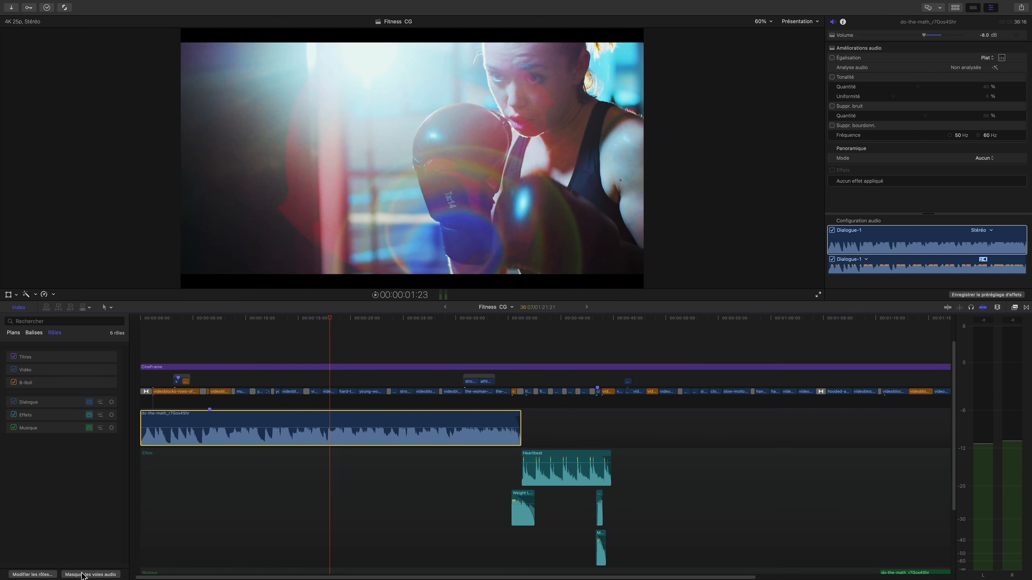
Close the timeline index and look through the Dialogue, Effets and Musique audio lanes.
left_click(19, 308)
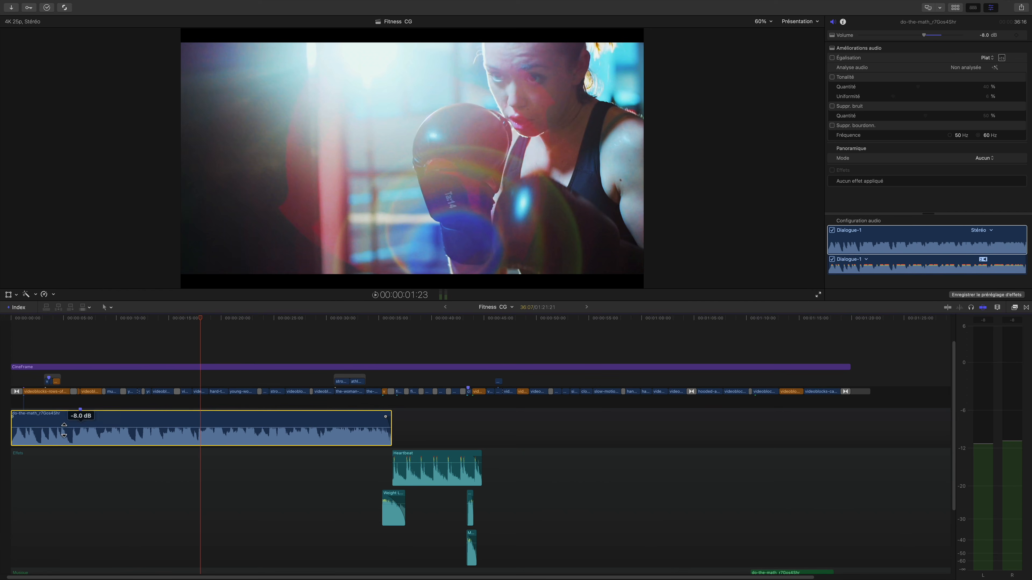
scroll(198, 453, "down", 5)
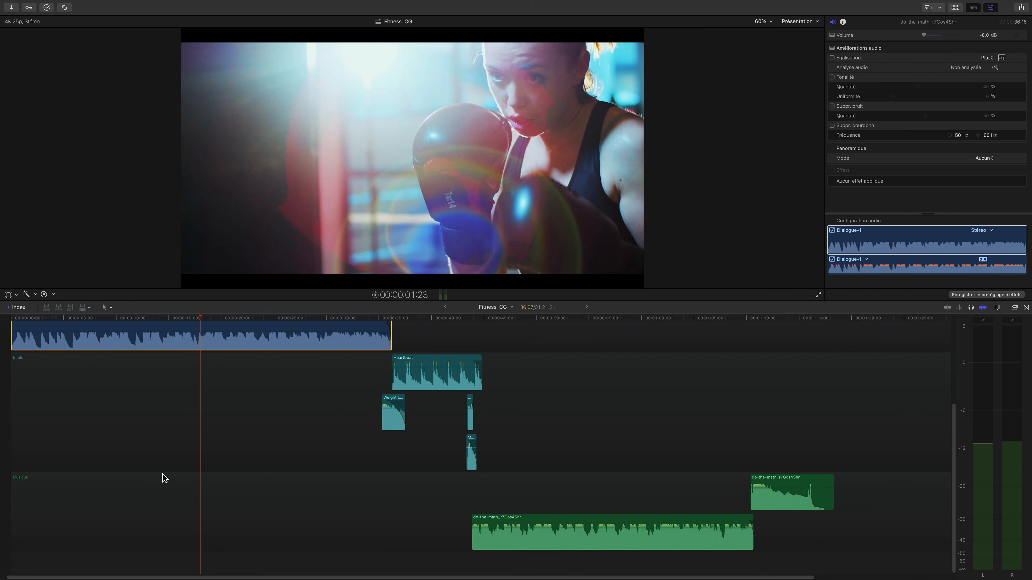
scroll(33, 465, "up", 4)
scroll(149, 464, "up", 3)
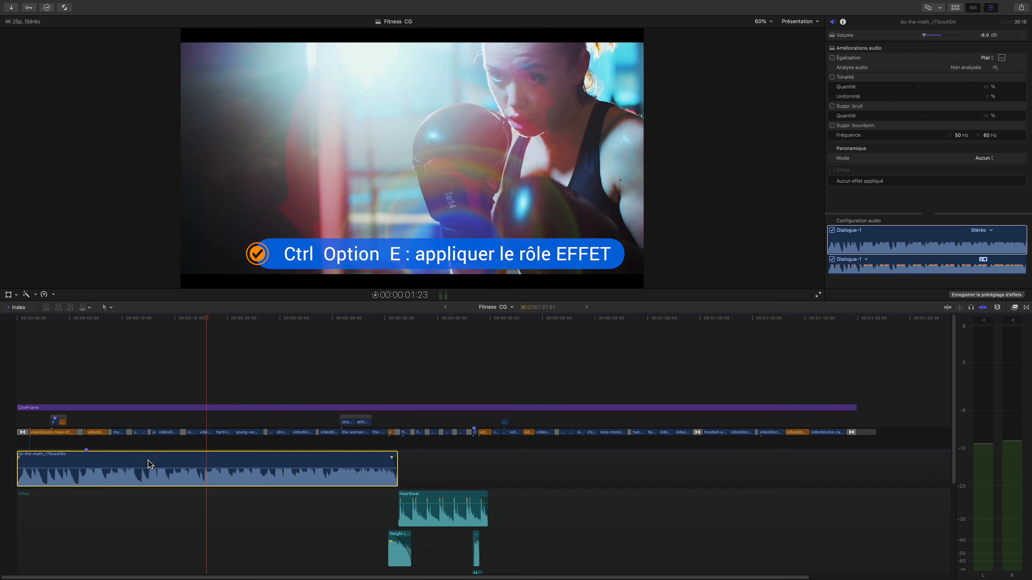
Assign the Effets role to the selected first music clip, and reassign it to the Musique role.
key("ctrl+alt+e")
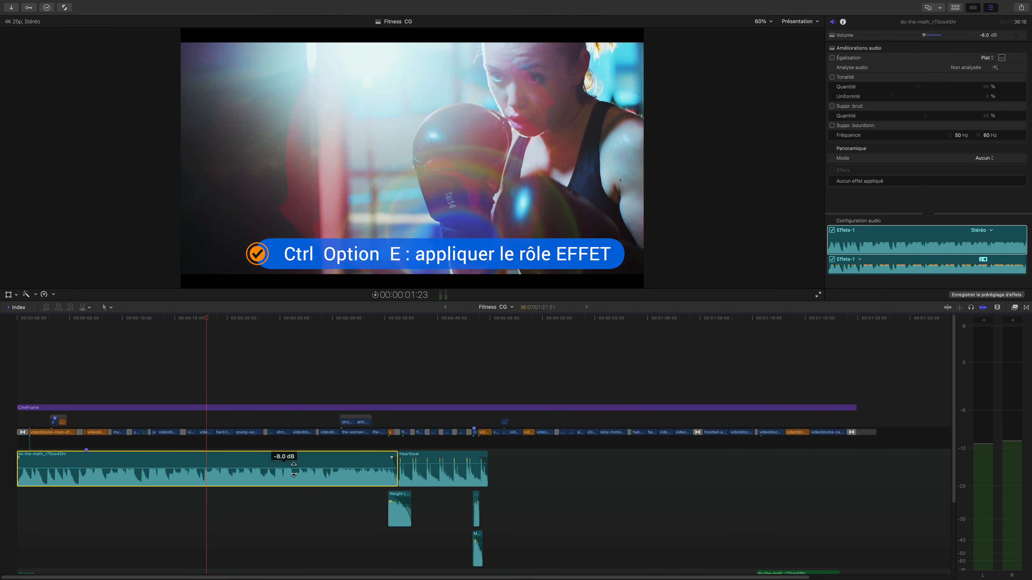
scroll(465, 485, "down", 3)
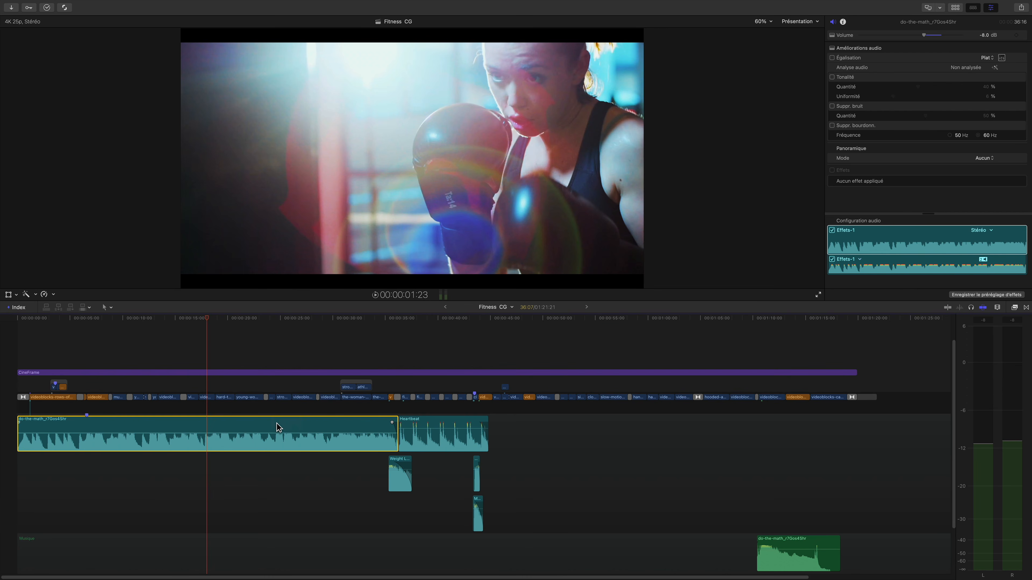
scroll(276, 427, "down", 3)
key("ctrl+alt+m")
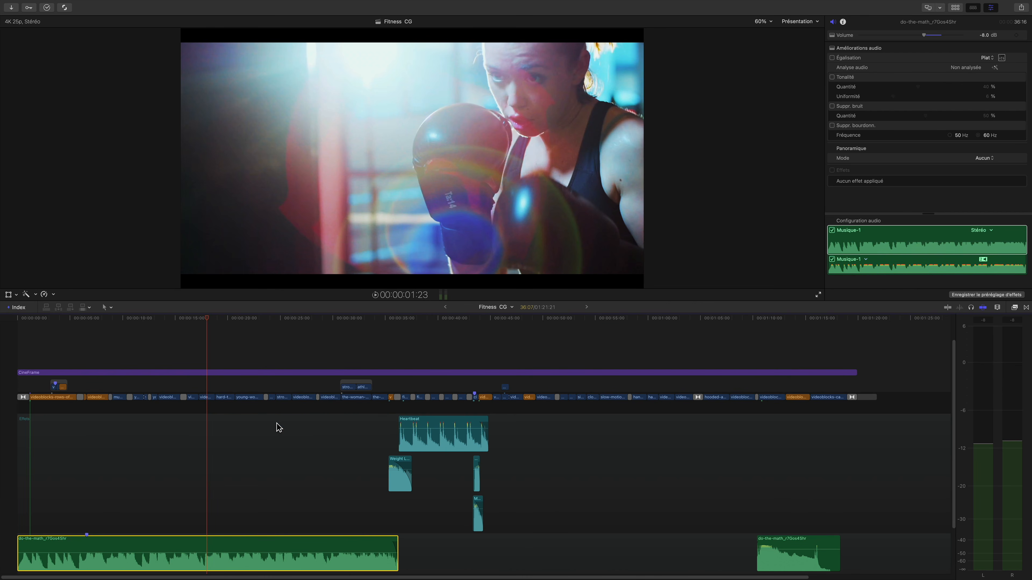